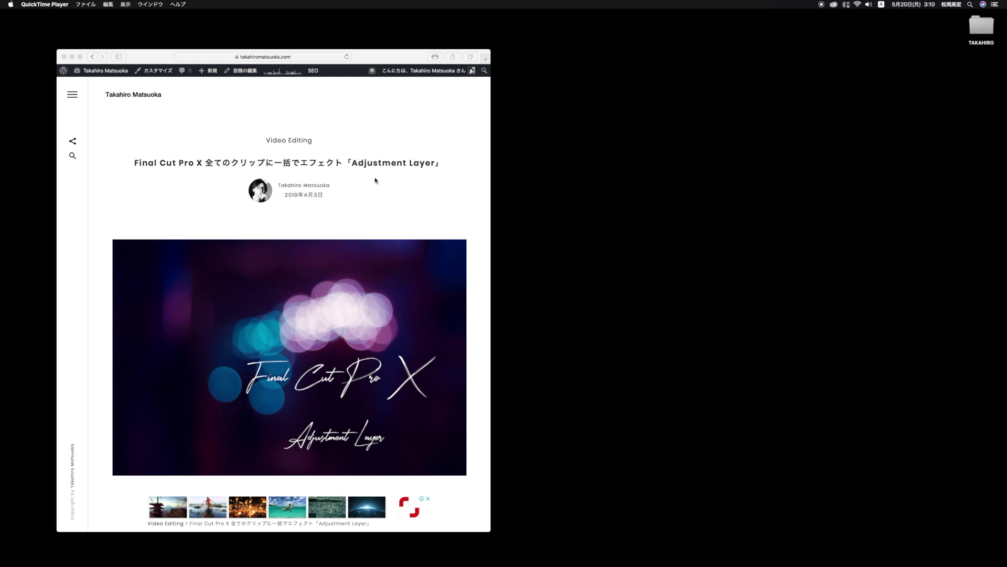
Scroll the article to the Adjustment Layer section and open its sellfy.com link in a new tab.
{"action": "scroll", "coordinate": [375, 179], "scroll_direction": "down", "scroll_amount": 5}
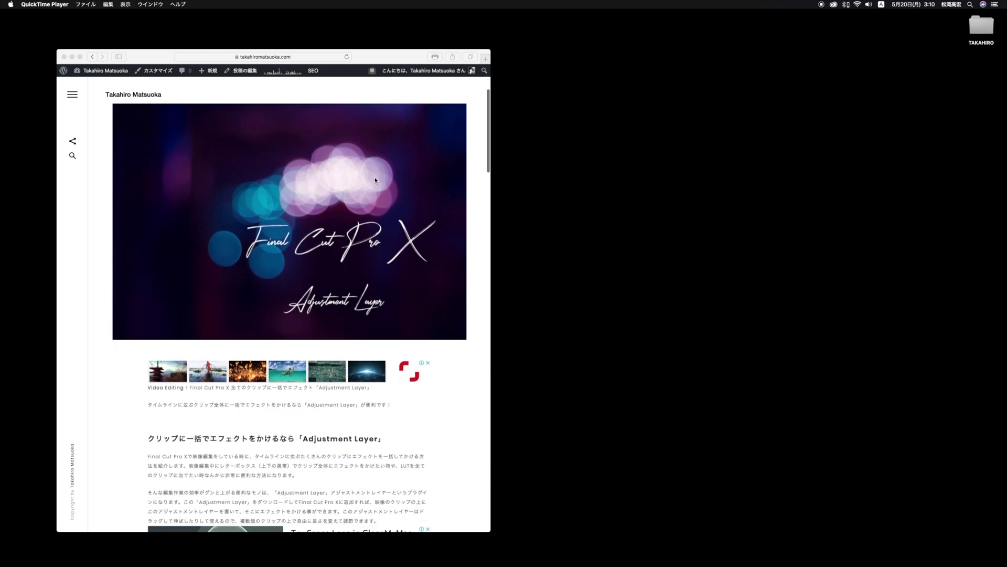
{"action": "scroll", "coordinate": [375, 180], "scroll_direction": "down", "scroll_amount": 10}
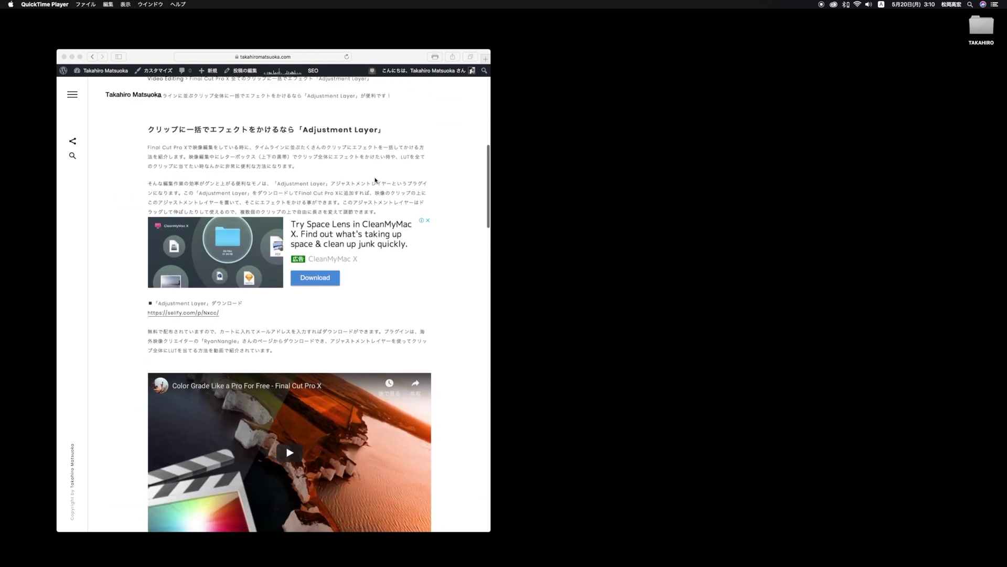
{"action": "scroll", "coordinate": [375, 180], "scroll_direction": "down", "scroll_amount": 1}
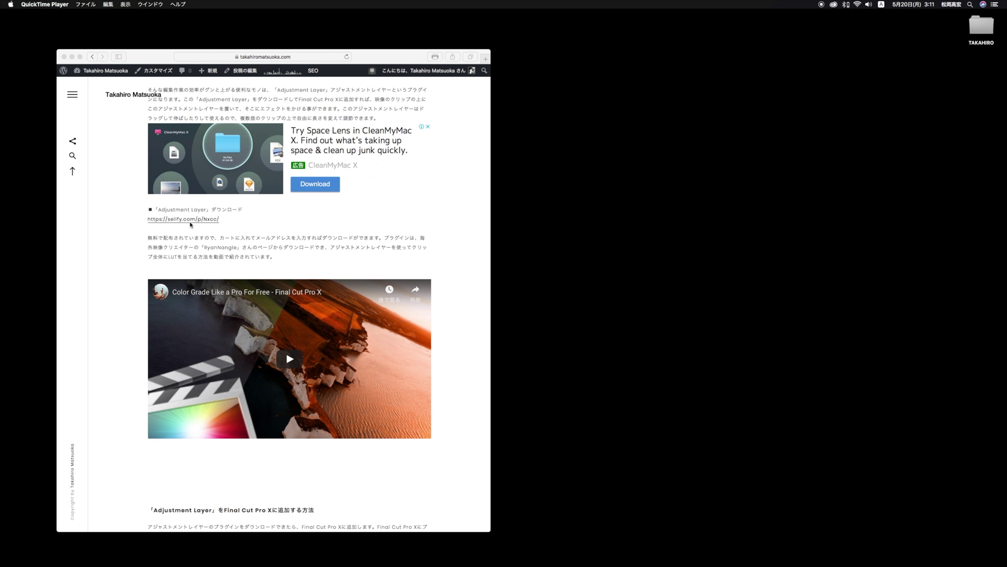
{"action": "left_click", "coordinate": [191, 222]}
{"action": "left_click", "coordinate": [191, 222]}
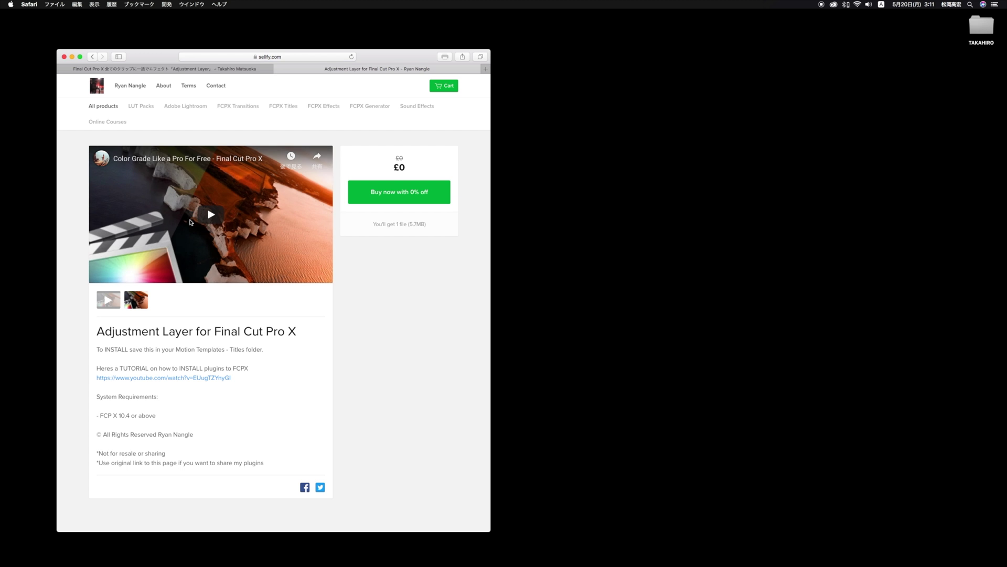
Split the sellfy product page into its own Safari window, placed right of the blog article.
{"action": "left_click_drag", "start_coordinate": [361, 68], "coordinate": [674, 152]}
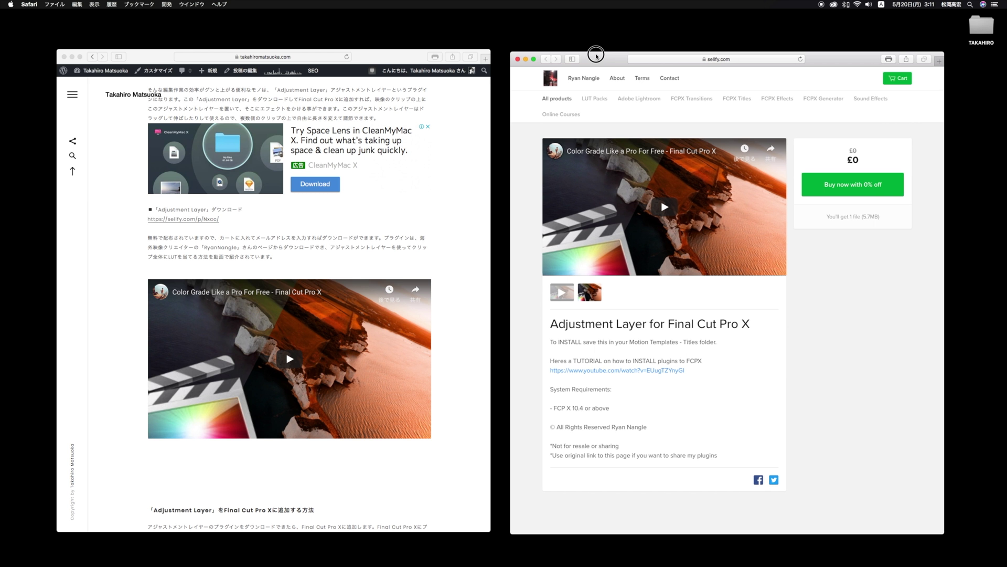
{"action": "left_click_drag", "start_coordinate": [596, 56], "coordinate": [596, 54]}
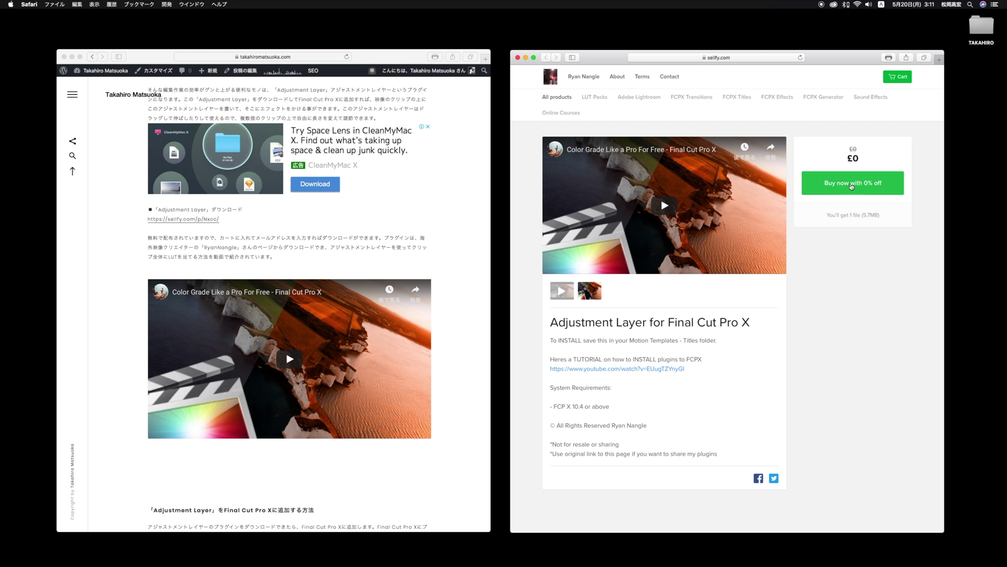
Claim the free (£0) Adjustment Layer plugin, decline the LUT pack offer, and download the zip.
{"action": "left_click", "coordinate": [852, 186]}
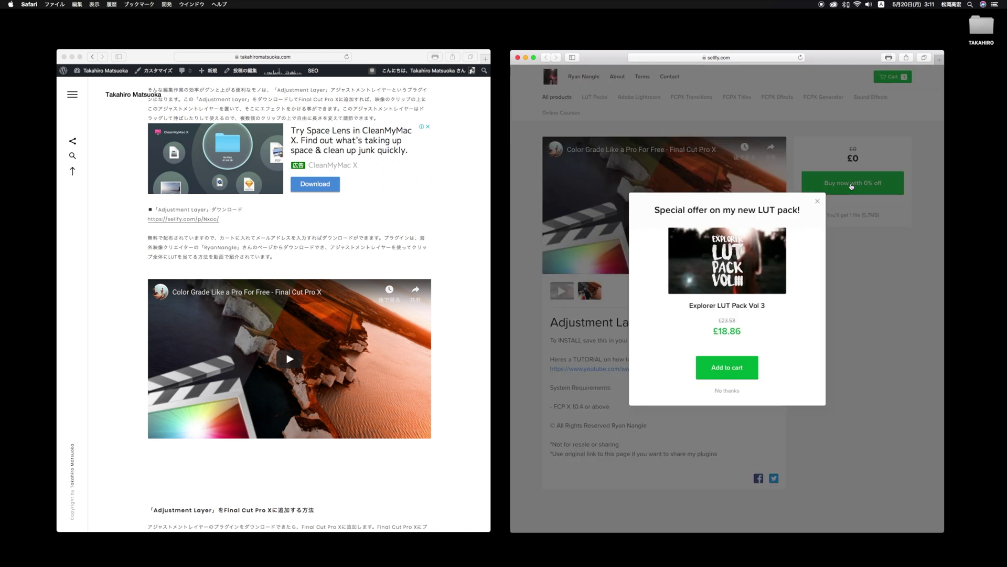
{"action": "left_click", "coordinate": [727, 391]}
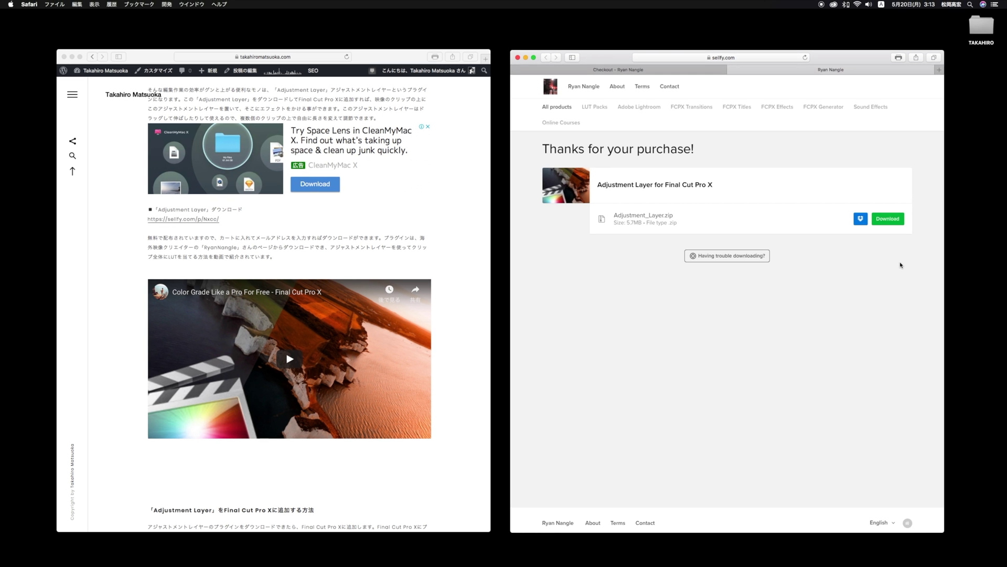
{"action": "left_click", "coordinate": [881, 220]}
{"action": "left_click", "coordinate": [890, 223]}
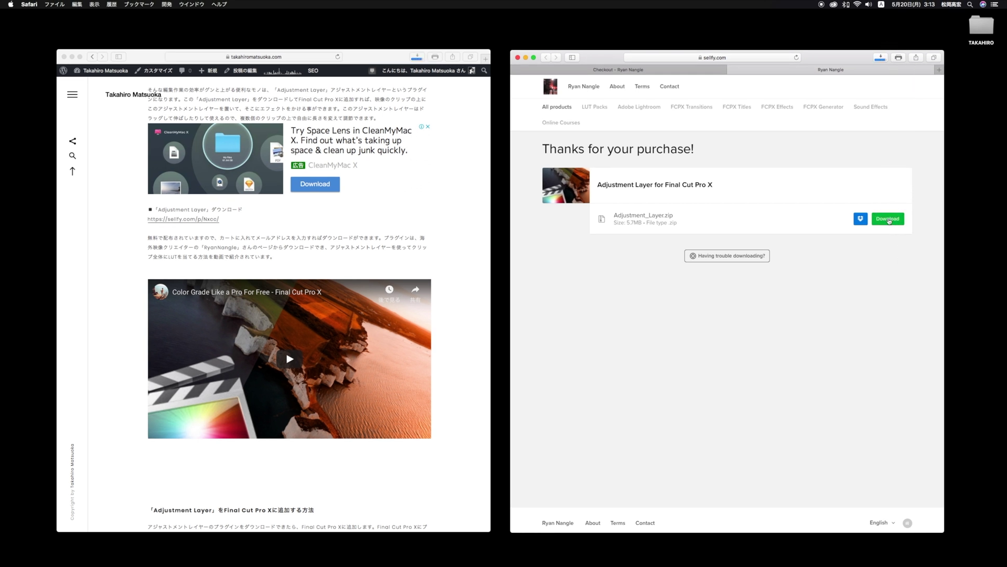
Move Adjustment_Layer.zip from Safari's downloads list onto the desktop and clear the list.
{"action": "left_click", "coordinate": [880, 58]}
{"action": "left_click_drag", "start_coordinate": [874, 87], "coordinate": [980, 113]}
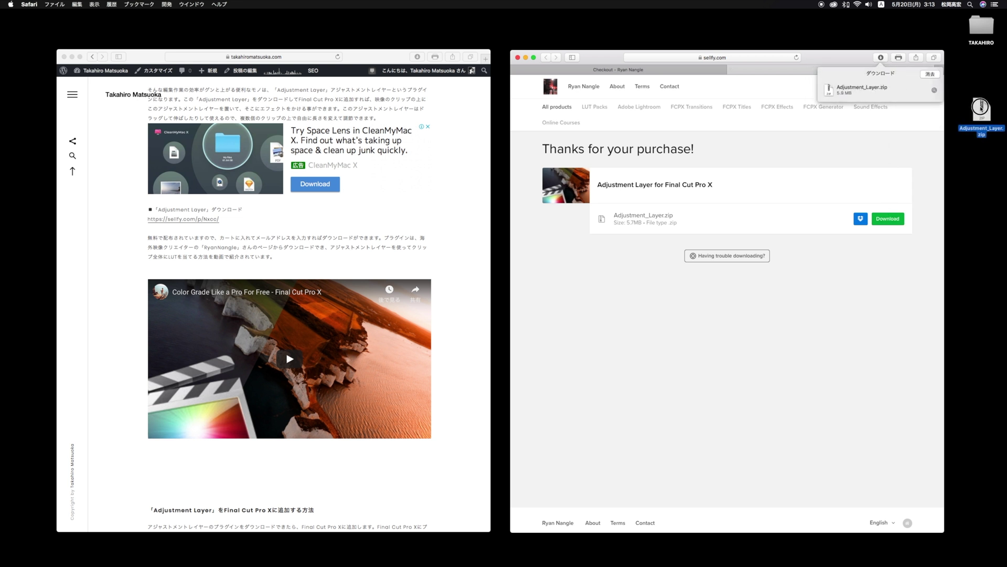
{"action": "left_click", "coordinate": [931, 75]}
{"action": "left_click", "coordinate": [975, 157]}
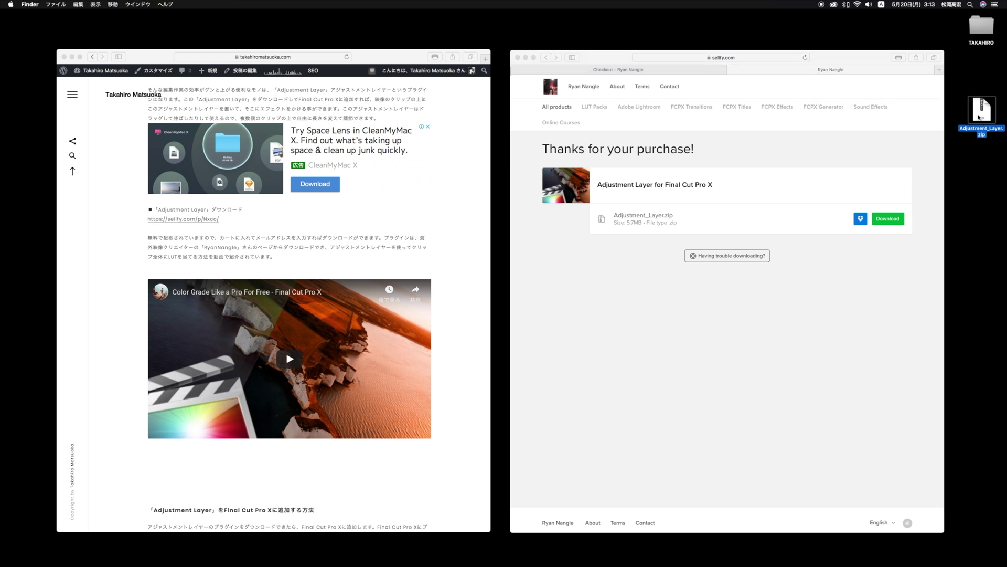
Unzip Adjustment_Layer.zip on the desktop into an Adjustment Layer folder.
{"action": "double_click", "coordinate": [979, 117]}
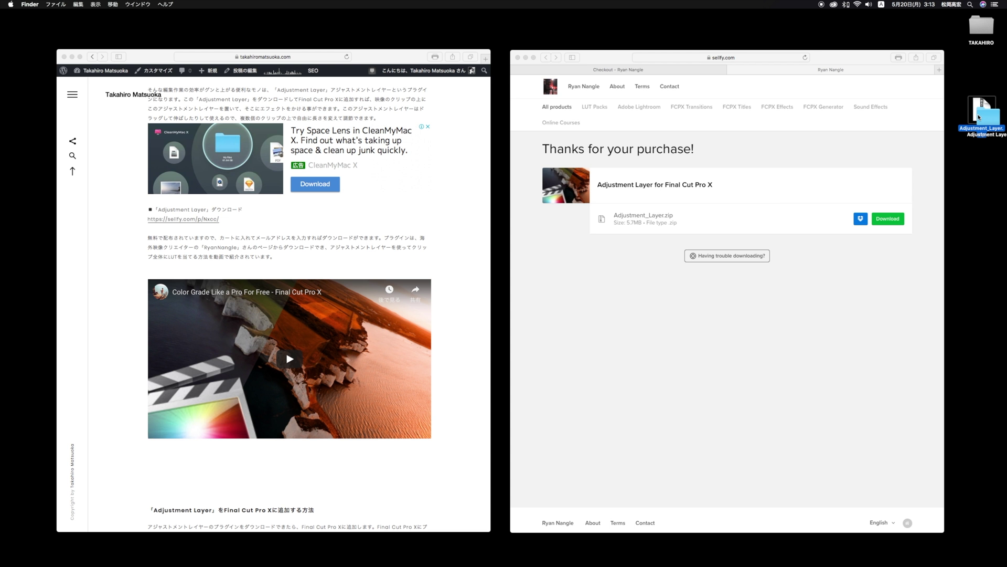
{"action": "left_click", "coordinate": [995, 143]}
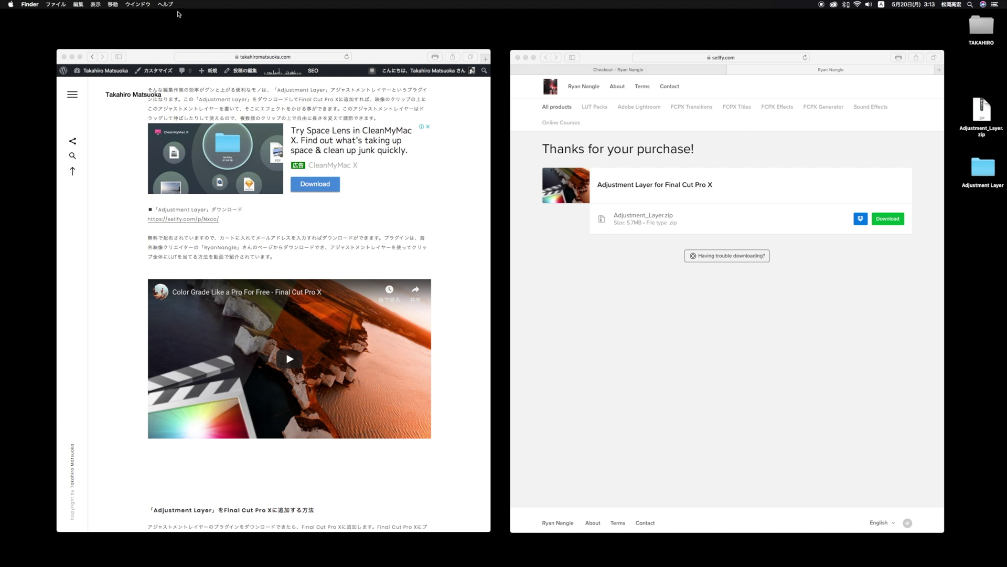
{"action": "left_click", "coordinate": [114, 5]}
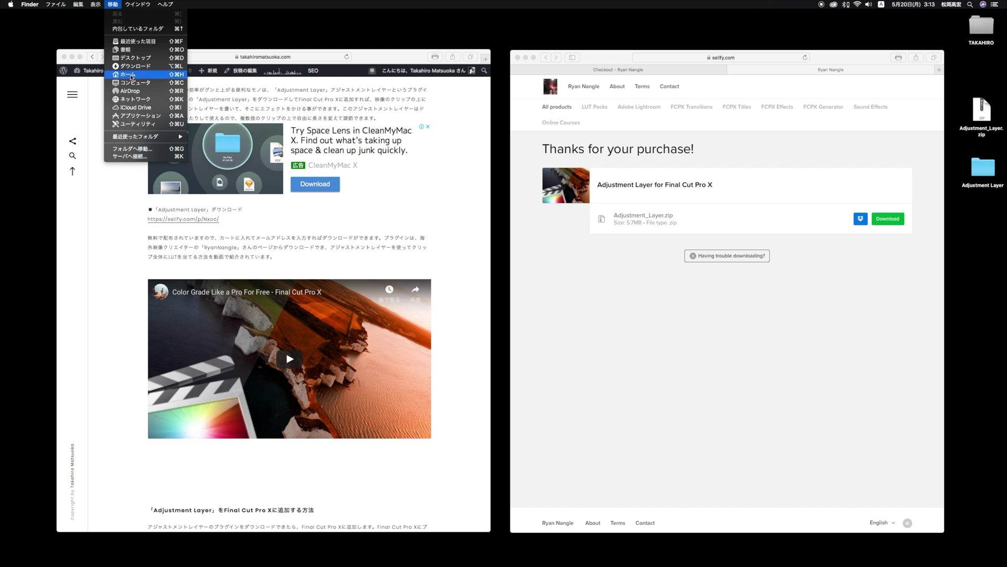
Move the Adjustment Layer folder into Home › Movies › Motion Templates › Titles.
{"action": "left_click", "coordinate": [134, 77]}
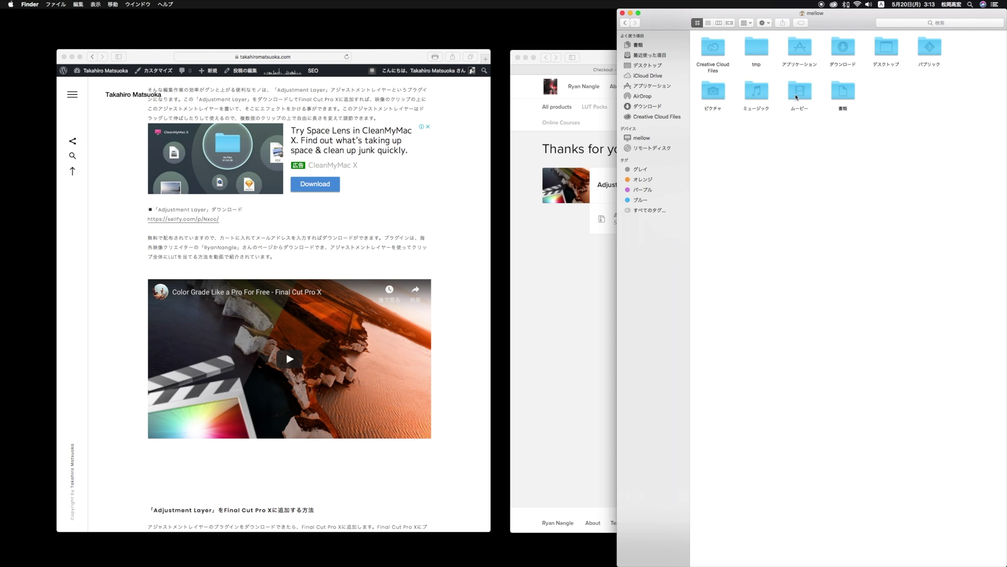
{"action": "double_click", "coordinate": [797, 93]}
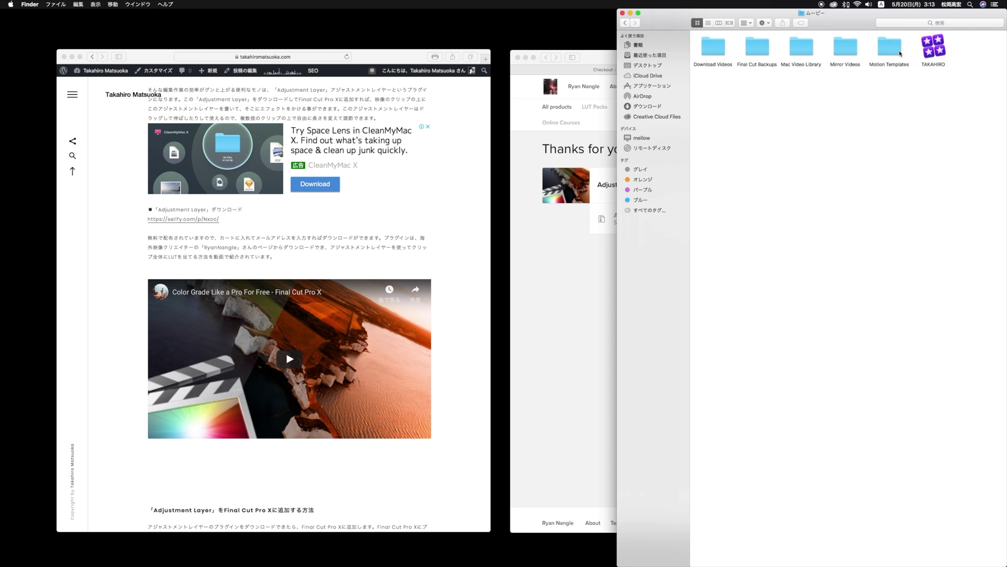
{"action": "double_click", "coordinate": [894, 53]}
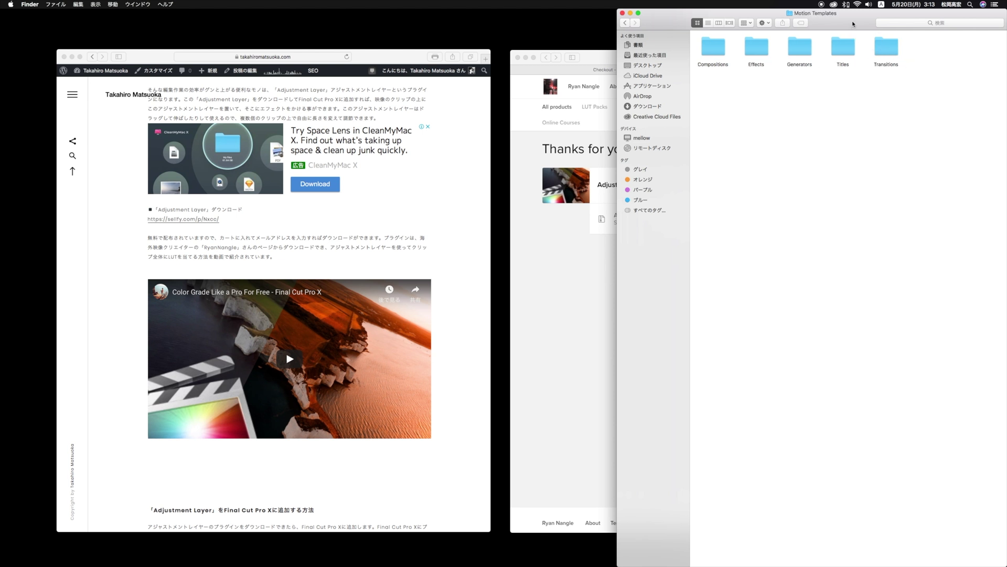
{"action": "left_click_drag", "start_coordinate": [853, 24], "coordinate": [762, 24]}
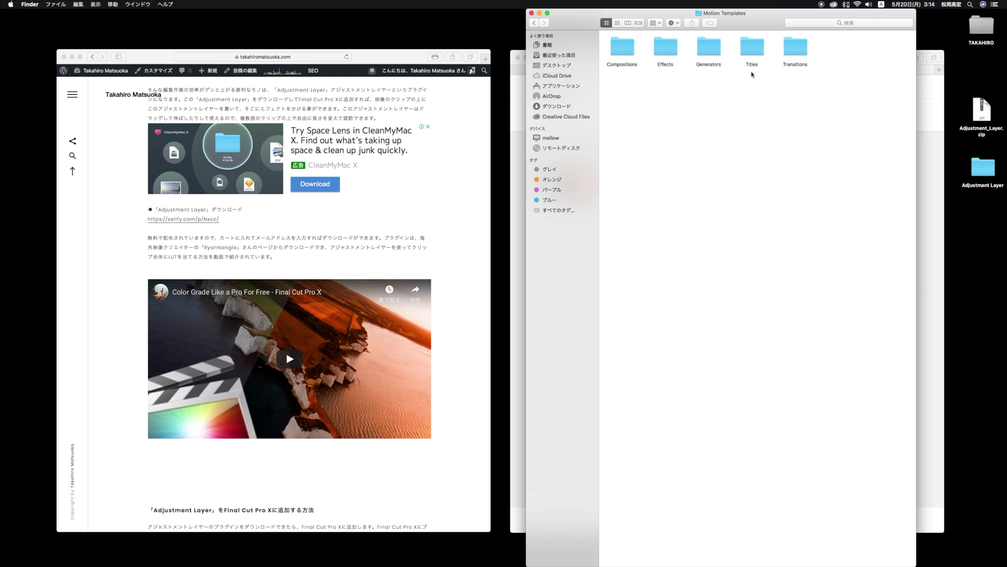
{"action": "left_click_drag", "start_coordinate": [985, 171], "coordinate": [757, 55]}
{"action": "double_click", "coordinate": [748, 53]}
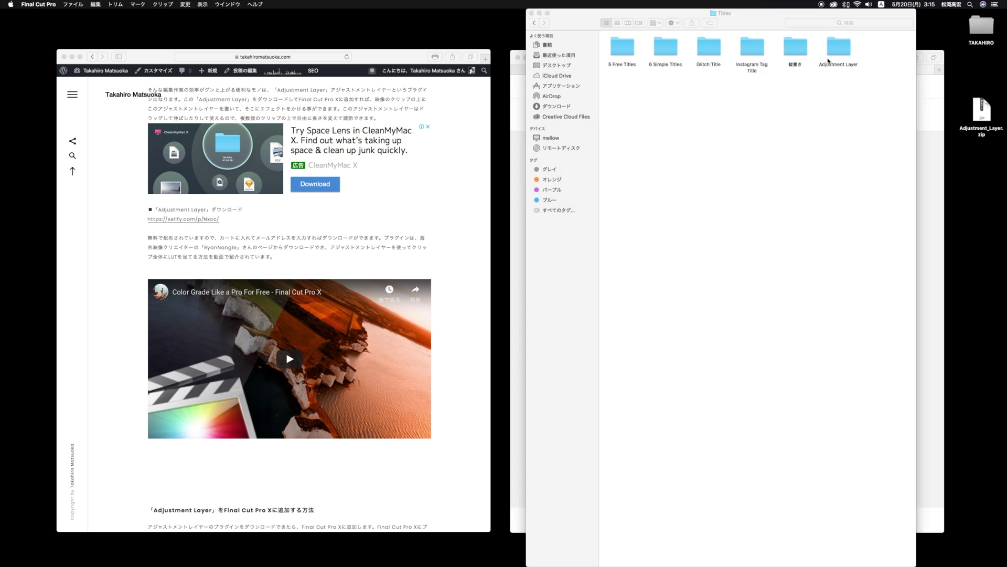
Launch Final Cut Pro and show the Titles and Generators browser with the Adjustment Layer category.
{"action": "mouse_move", "coordinate": [10, 173]}
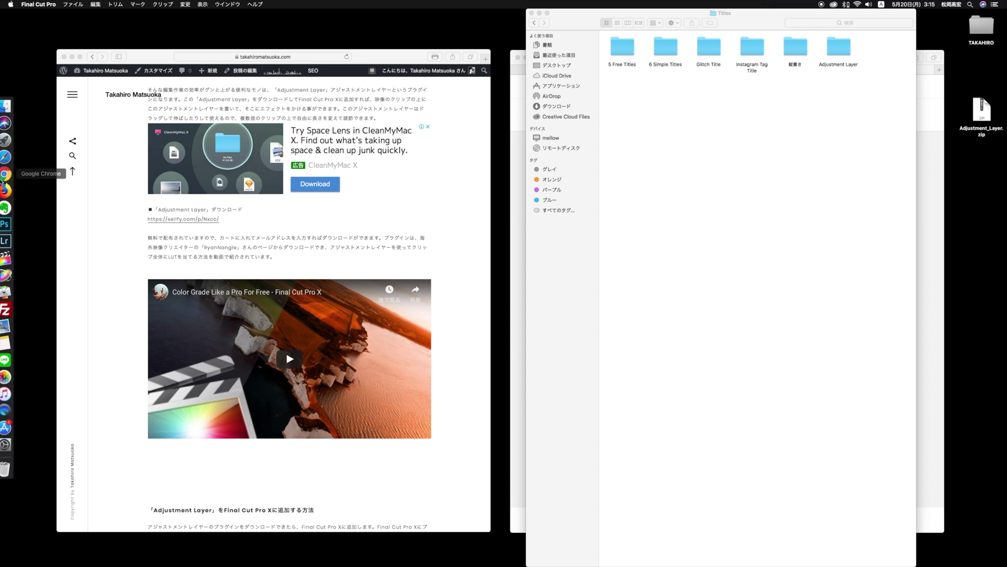
{"action": "left_click", "coordinate": [11, 261]}
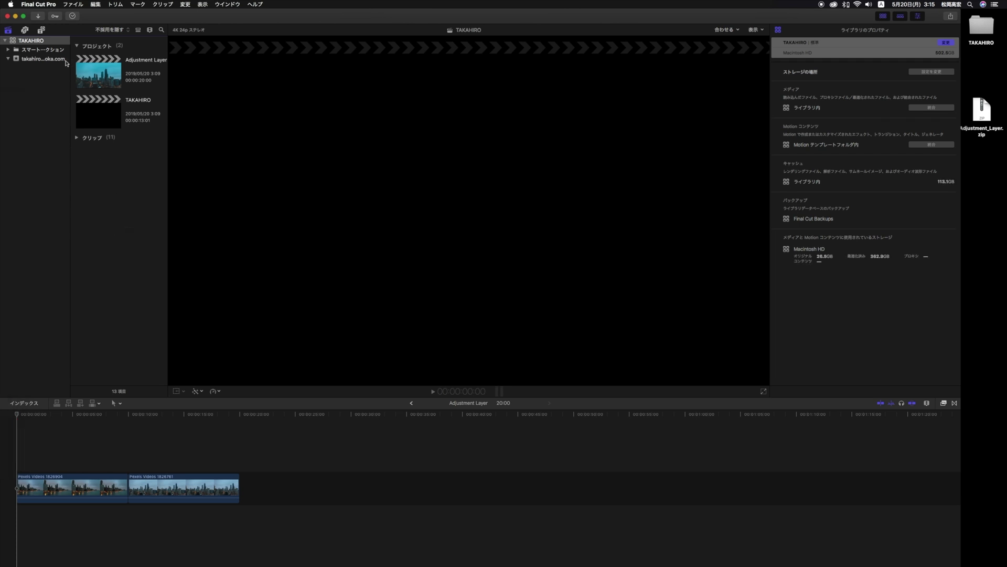
{"action": "left_click", "coordinate": [42, 30]}
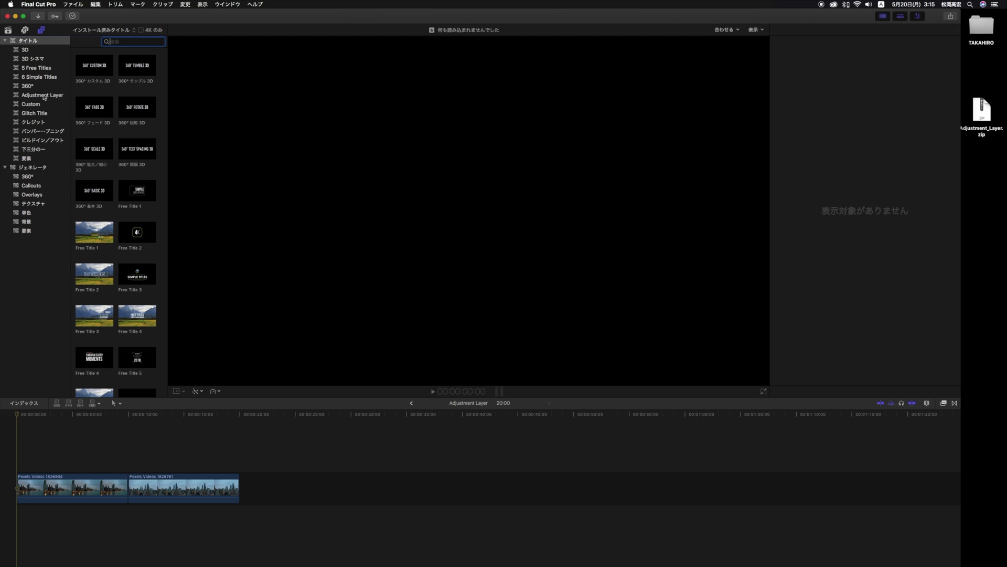
Place the Long Adjustment Layer title above both city clips and stretch it to 20:00.
{"action": "left_click", "coordinate": [30, 96]}
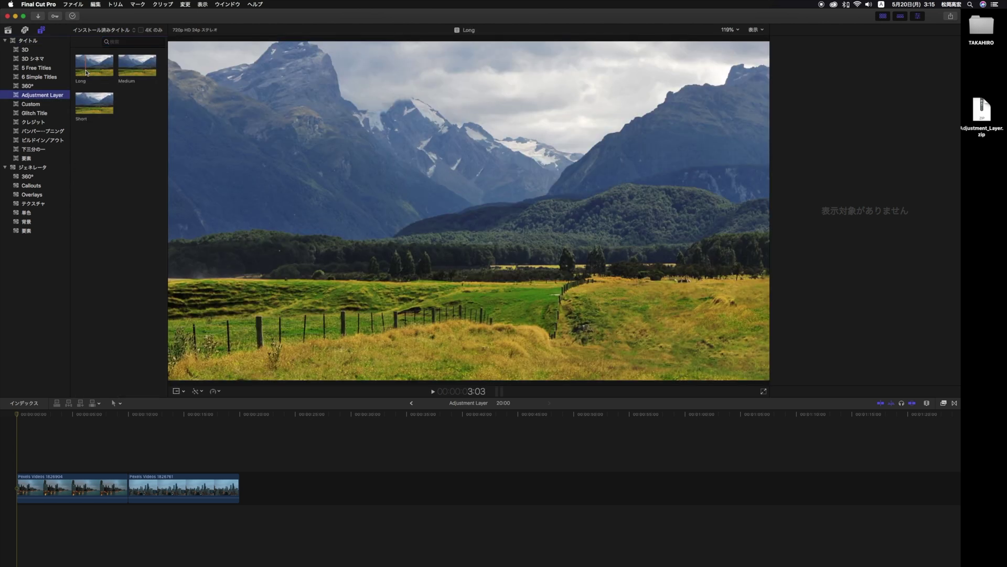
{"action": "left_click", "coordinate": [87, 73]}
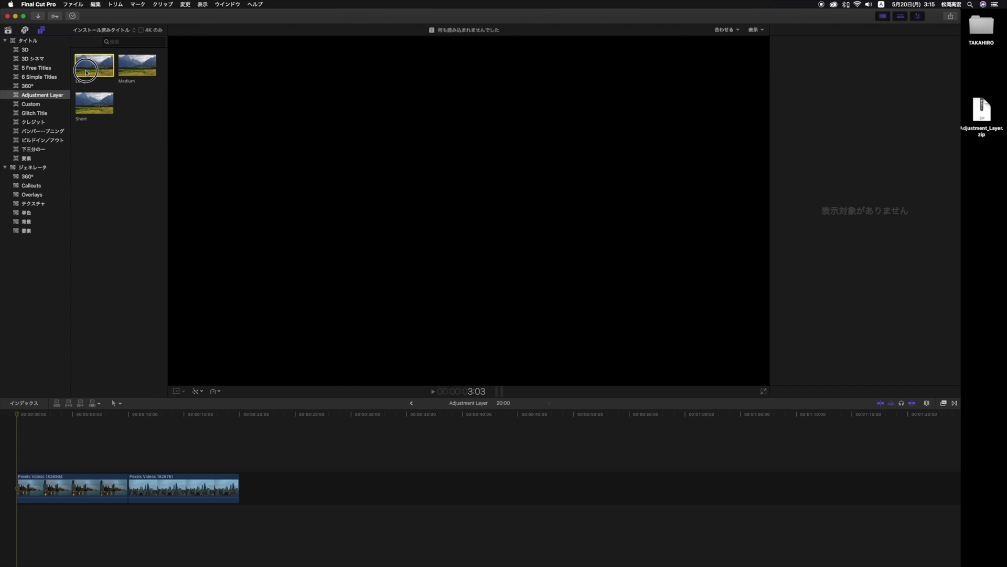
{"action": "left_click_drag", "start_coordinate": [86, 73], "coordinate": [21, 462]}
{"action": "key", "text": "super+4"}
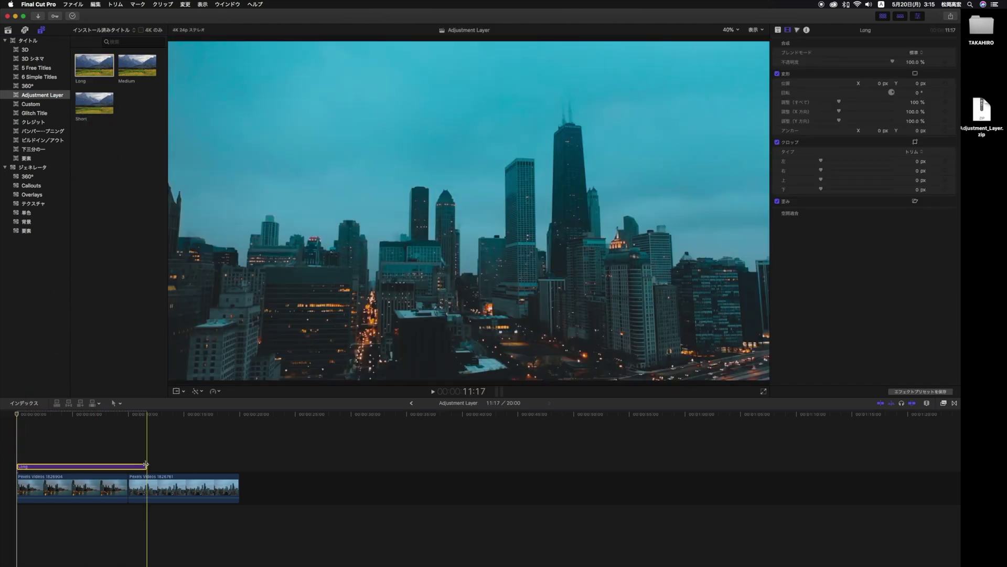
{"action": "left_click_drag", "start_coordinate": [146, 465], "coordinate": [237, 465]}
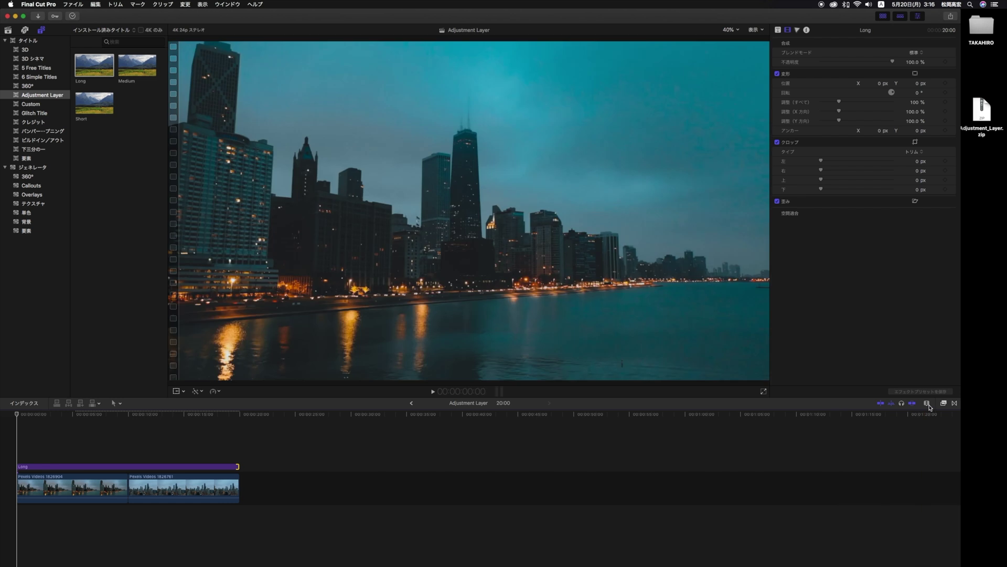
Apply the Stylize › Letterbox effect to the Long title with Aspect Ratio set to 2.35:1.
{"action": "left_click", "coordinate": [944, 404]}
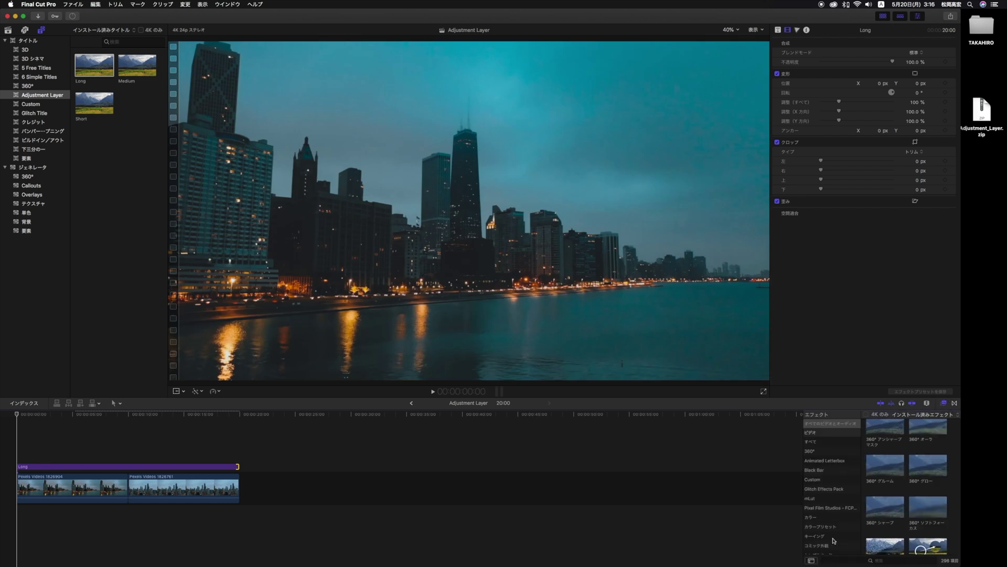
{"action": "scroll", "coordinate": [835, 540], "scroll_direction": "down", "scroll_amount": 3}
{"action": "left_click", "coordinate": [821, 527]}
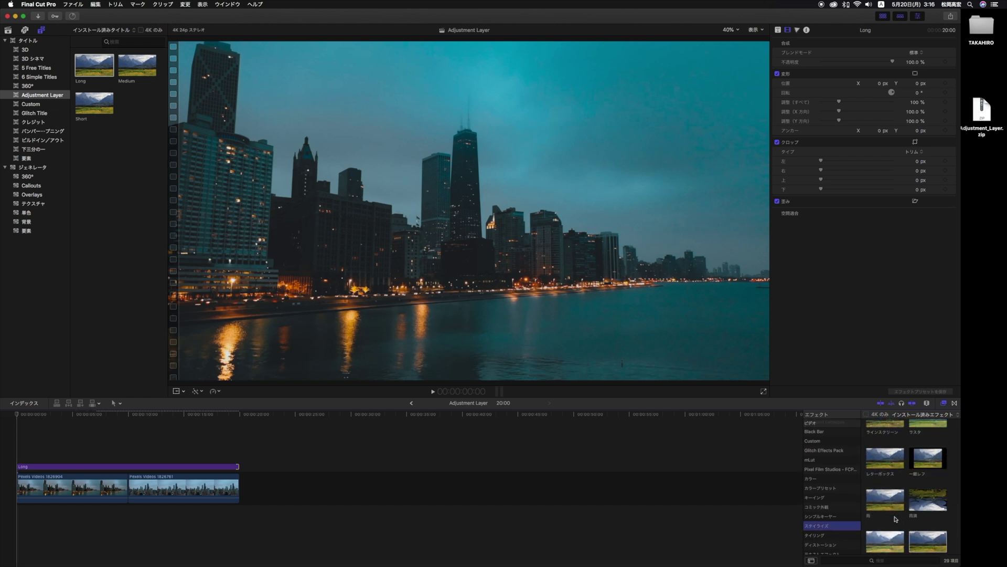
{"action": "left_click_drag", "start_coordinate": [889, 463], "coordinate": [220, 452]}
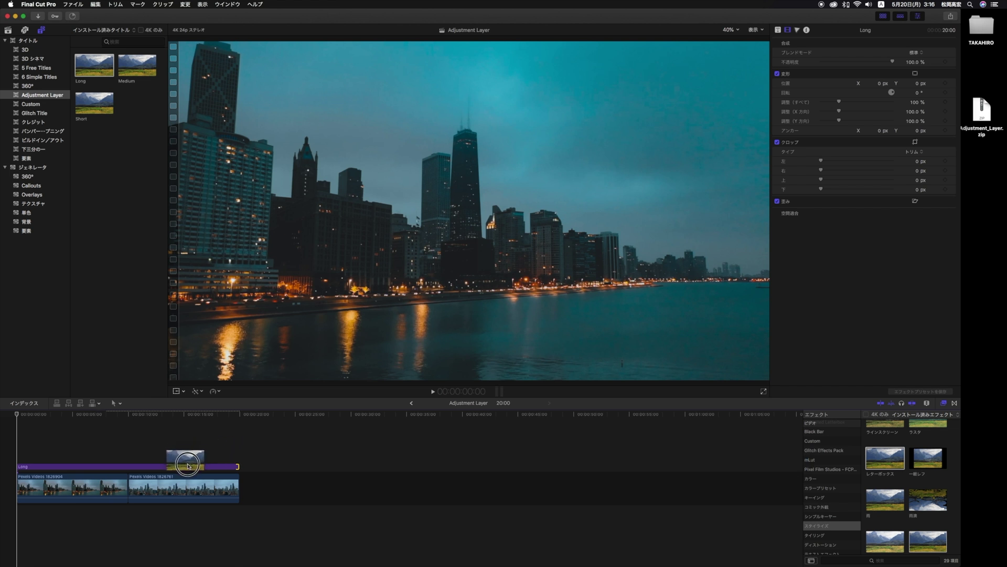
{"action": "left_click_drag", "start_coordinate": [221, 452], "coordinate": [189, 467]}
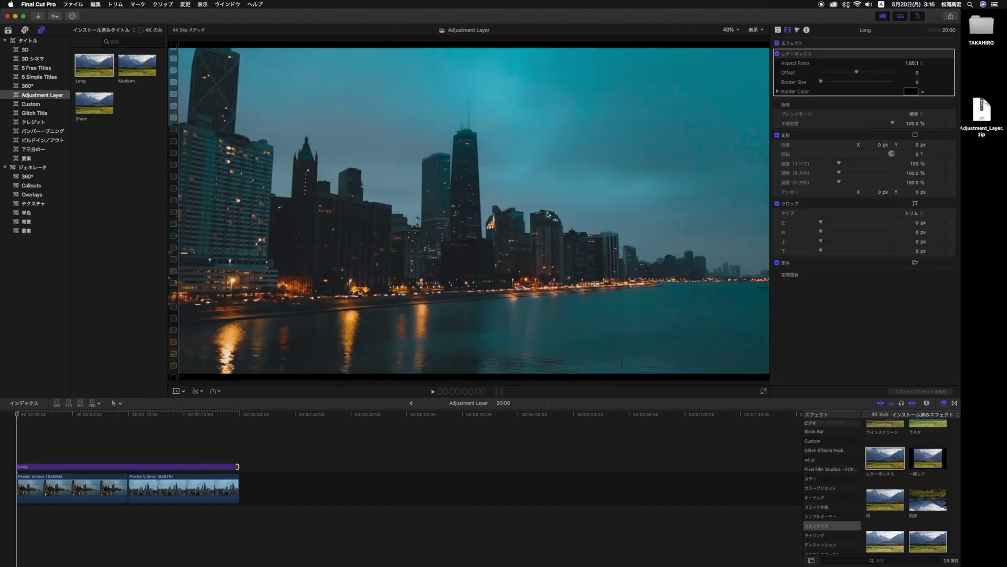
{"action": "left_click", "coordinate": [919, 64]}
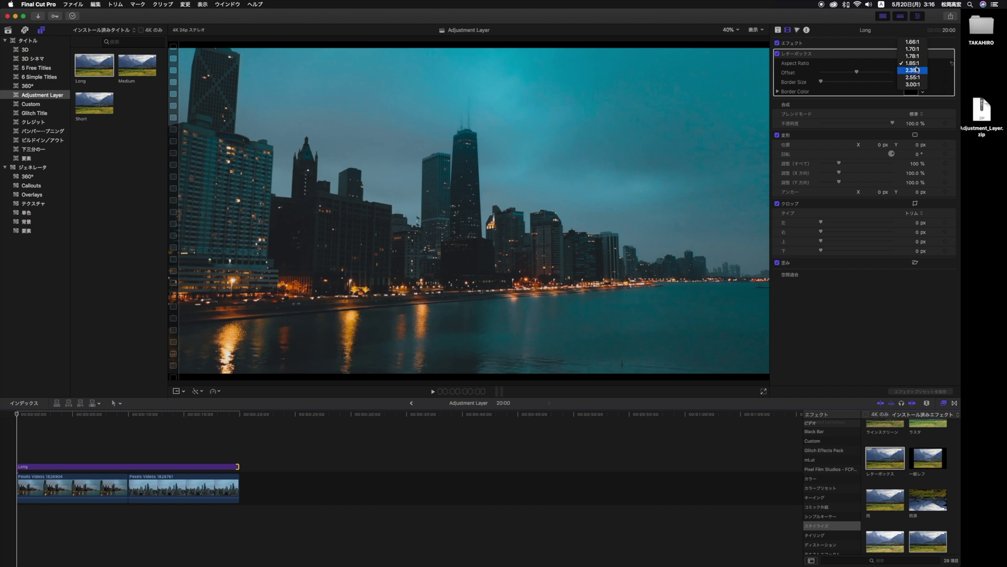
{"action": "left_click", "coordinate": [915, 71]}
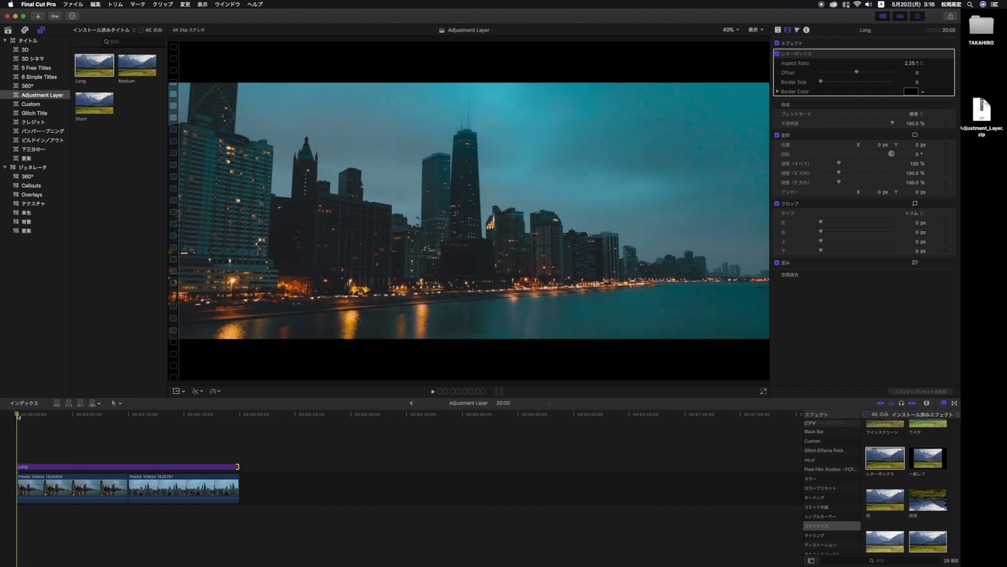
{"action": "key", "text": "space"}
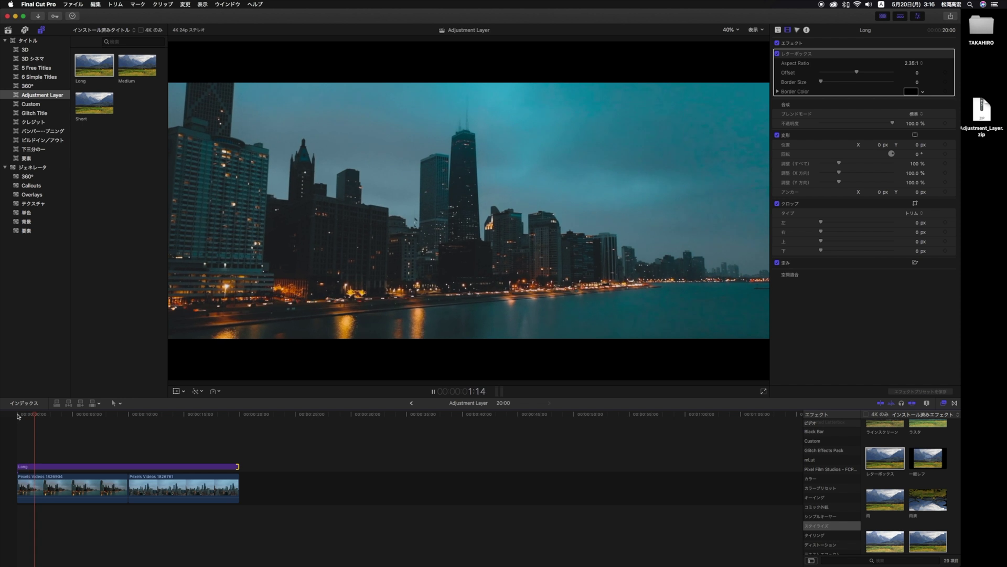